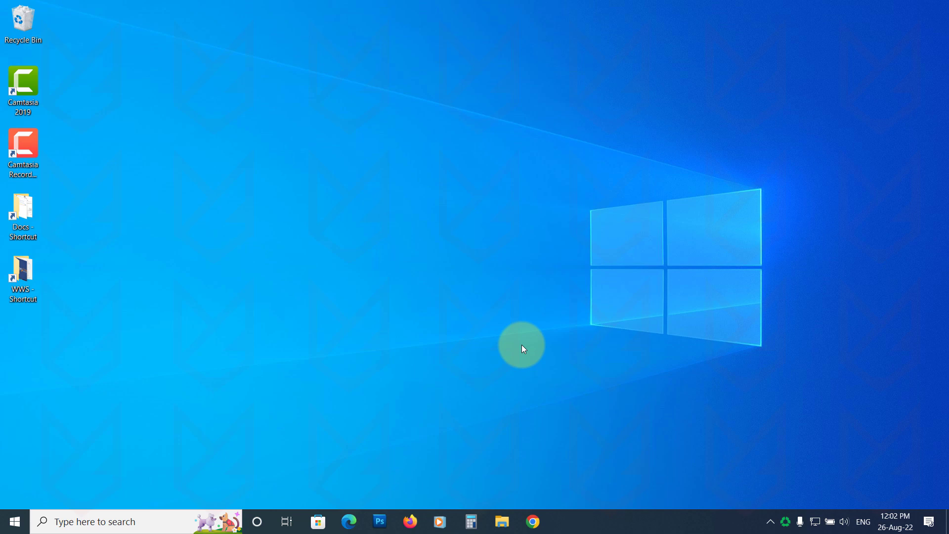
Step: Uninstall Recuva from Windows Settings' installed apps list, approving both confirmation prompts
click(15, 521)
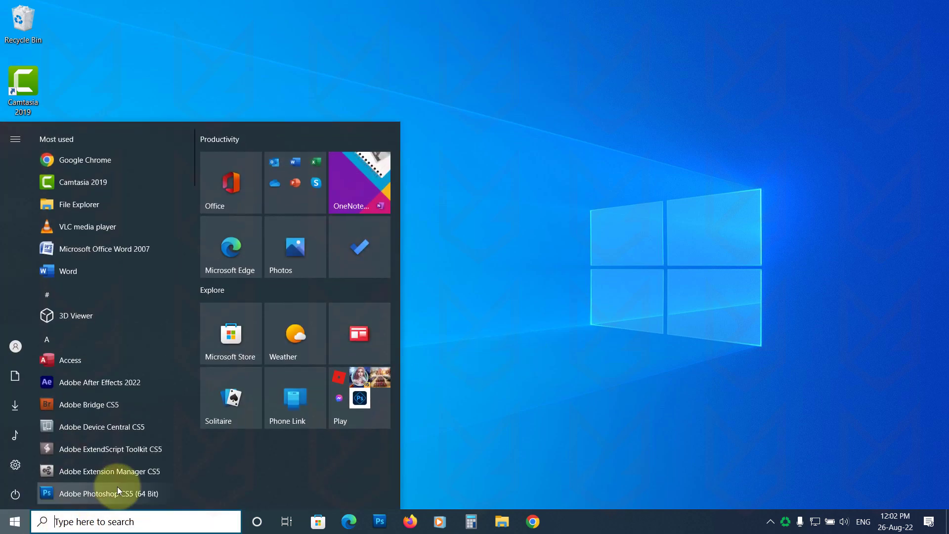
click(16, 466)
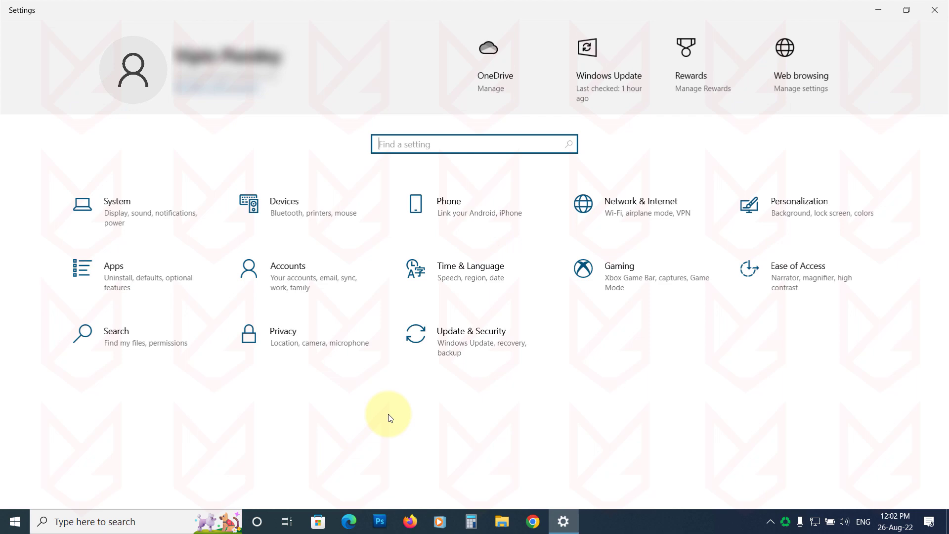
click(132, 279)
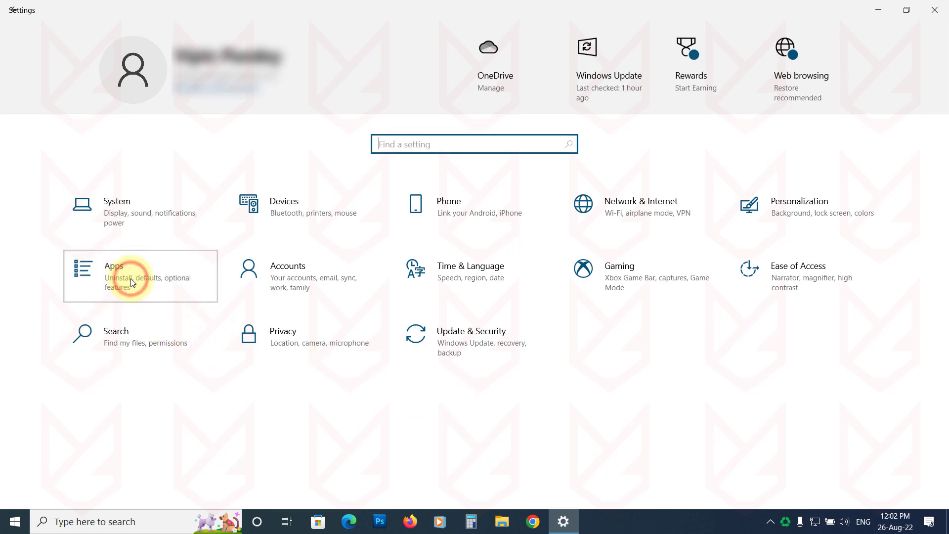
scroll(329, 371, down, 3)
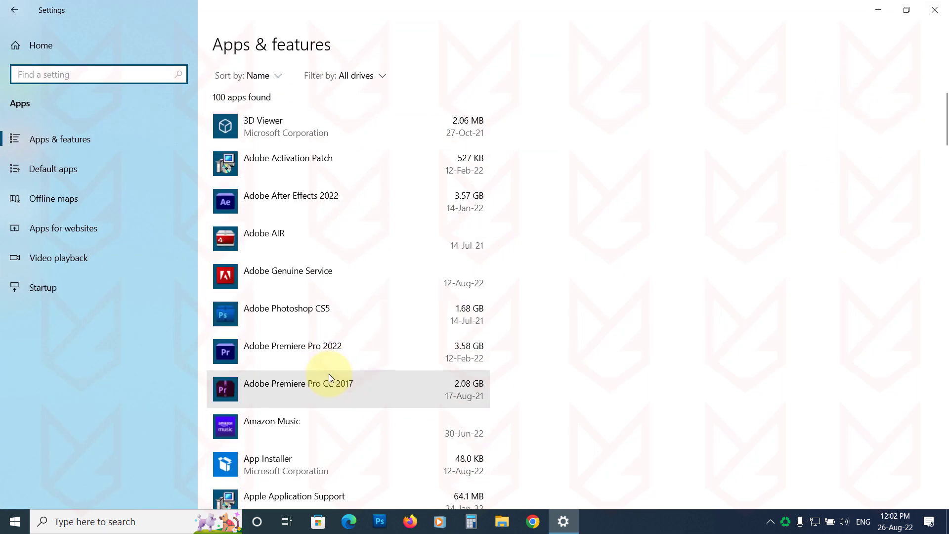
scroll(328, 377, down, 4)
scroll(329, 375, down, 4)
scroll(328, 375, down, 1)
scroll(329, 375, down, 1)
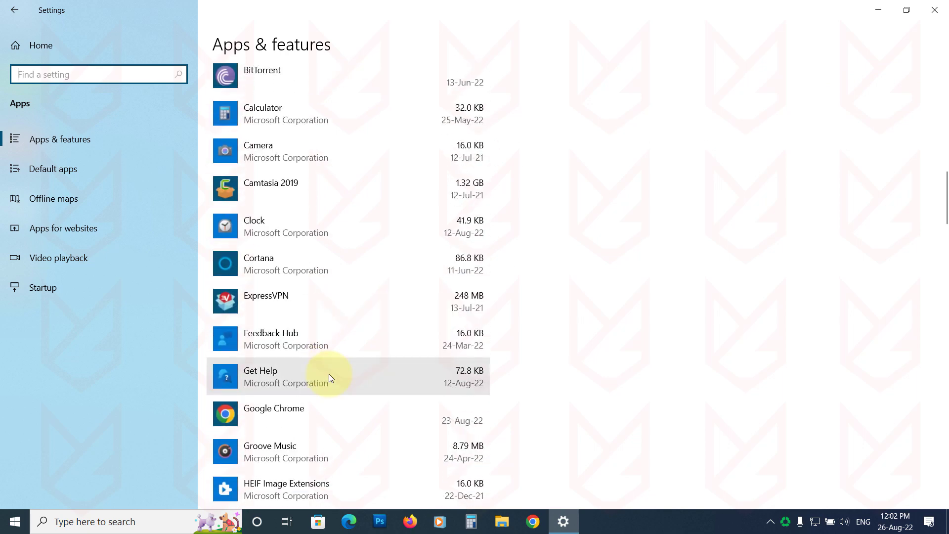
scroll(329, 375, down, 2)
scroll(328, 374, down, 5)
scroll(318, 373, down, 2)
scroll(318, 373, down, 4)
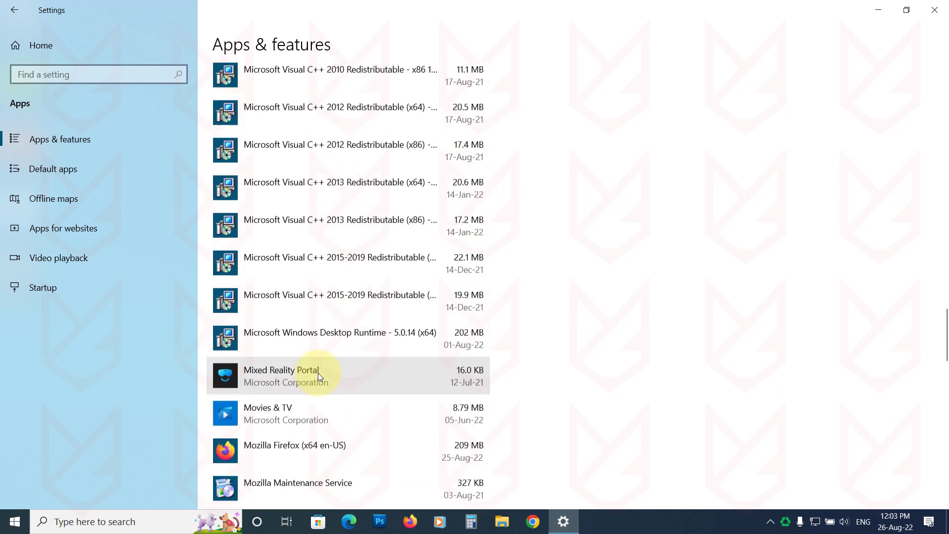
scroll(318, 372, down, 3)
scroll(317, 373, down, 2)
scroll(319, 364, down, 1)
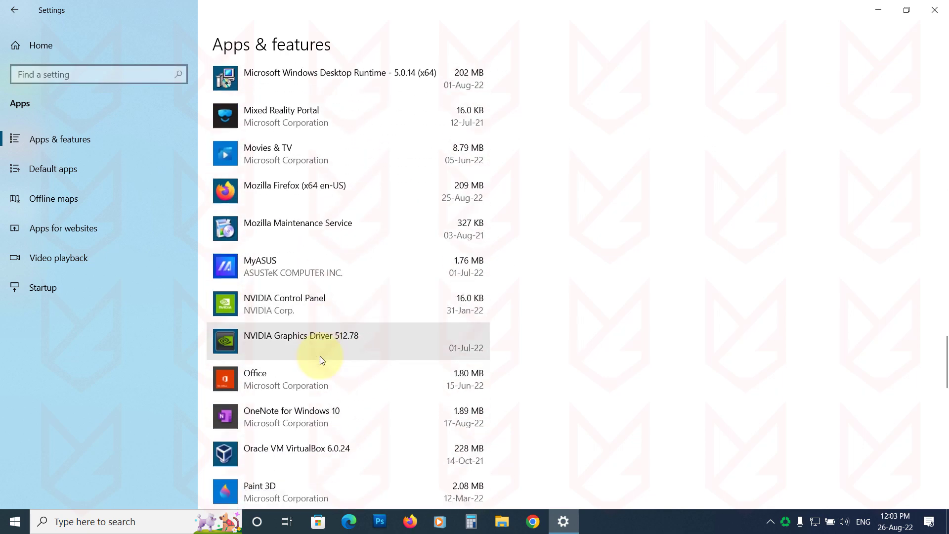
scroll(319, 356, down, 3)
scroll(320, 361, down, 3)
scroll(320, 360, down, 2)
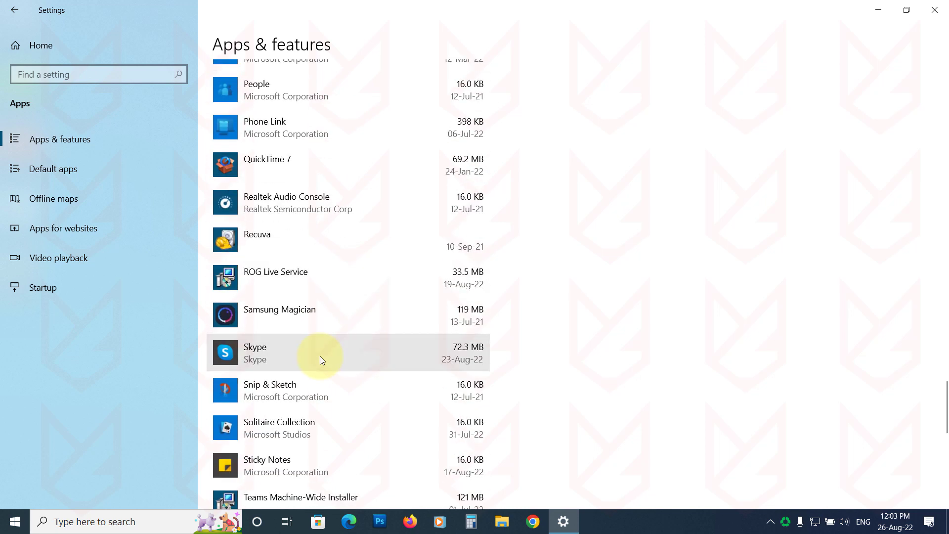
click(279, 247)
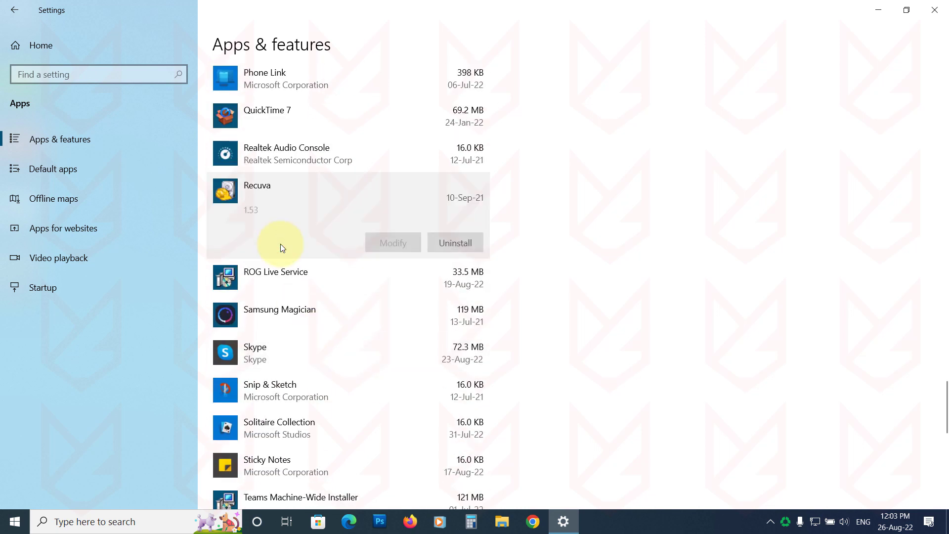
click(455, 242)
click(510, 210)
click(425, 344)
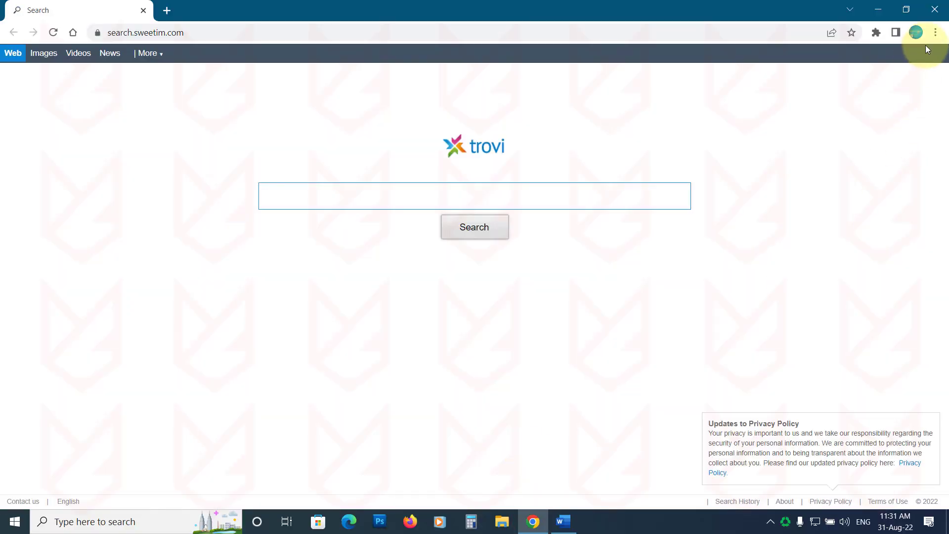
Step: Remove the BlockSite extension from Chrome's Extensions page and confirm the removal
click(935, 33)
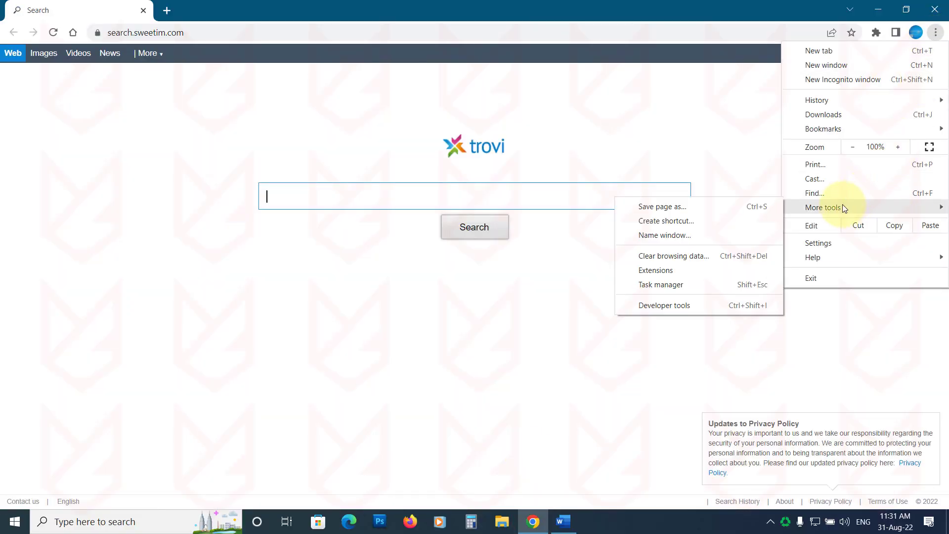
mouse_move(824, 207)
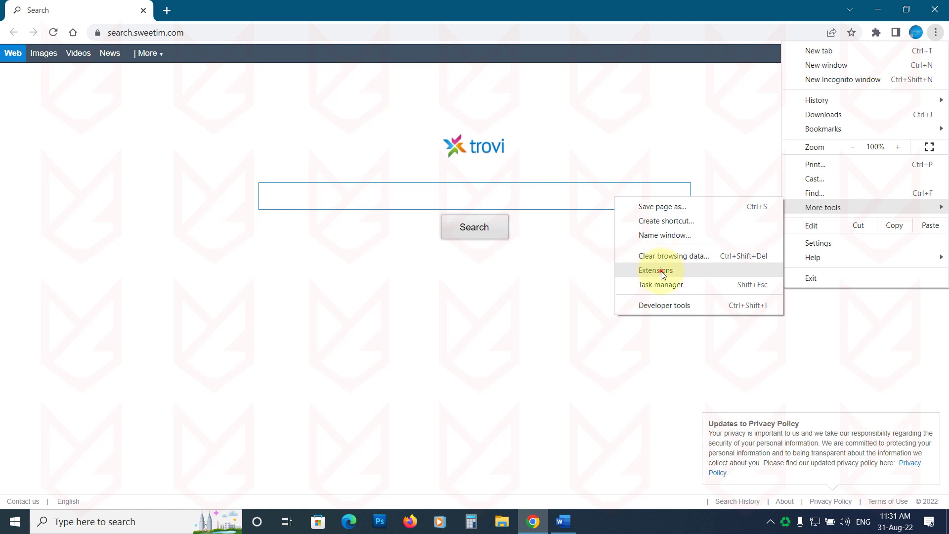
click(662, 272)
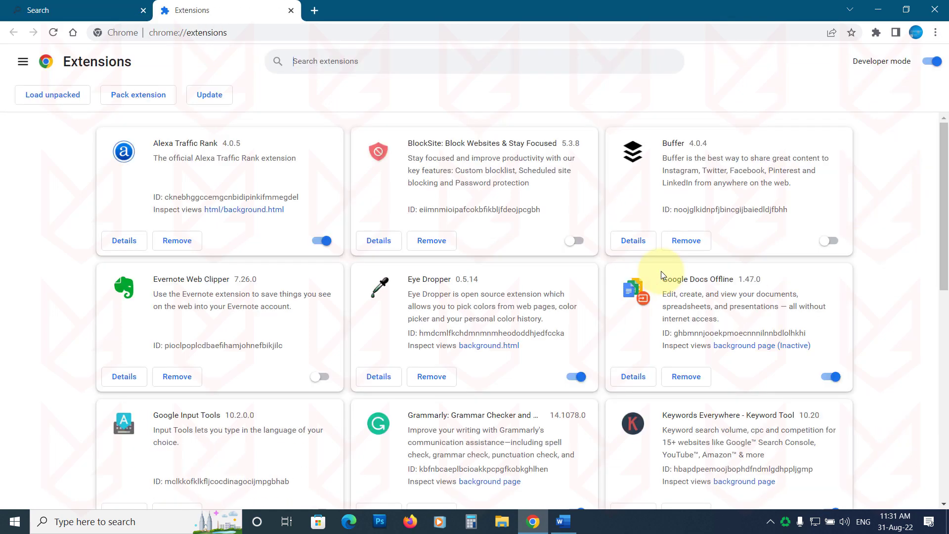
scroll(499, 304, down, 2)
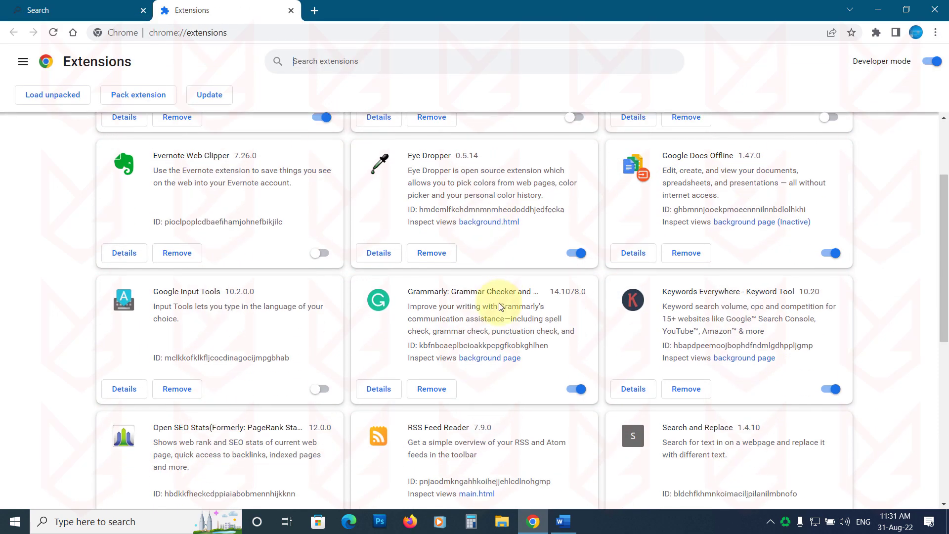
scroll(499, 305, up, 2)
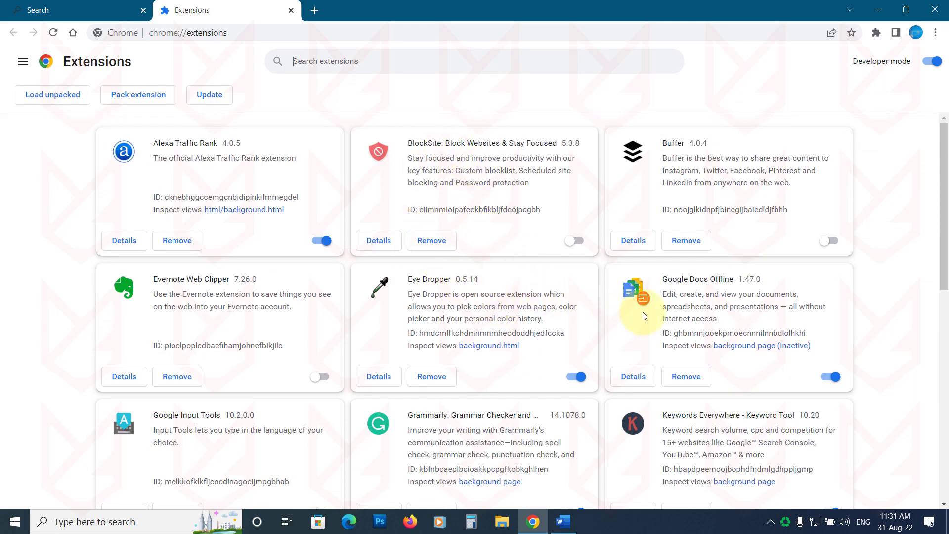
click(437, 242)
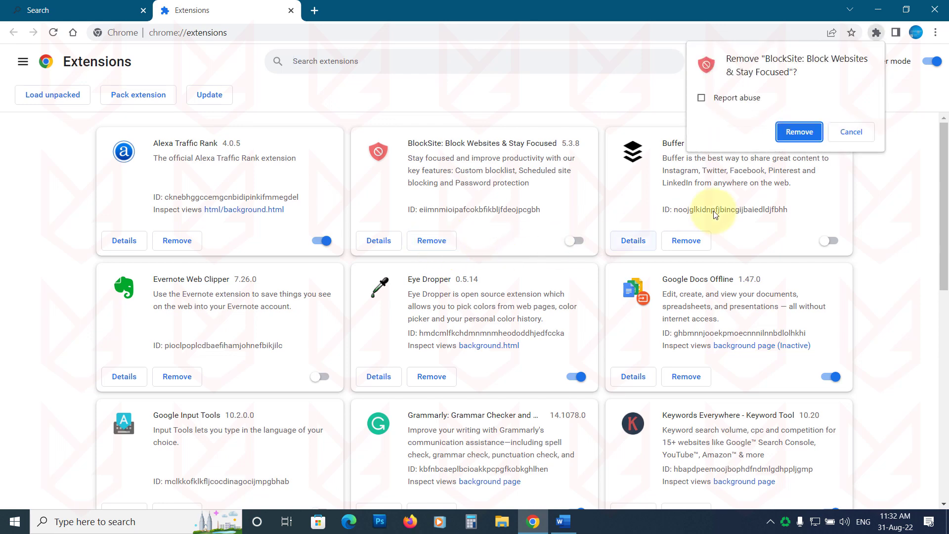
click(792, 134)
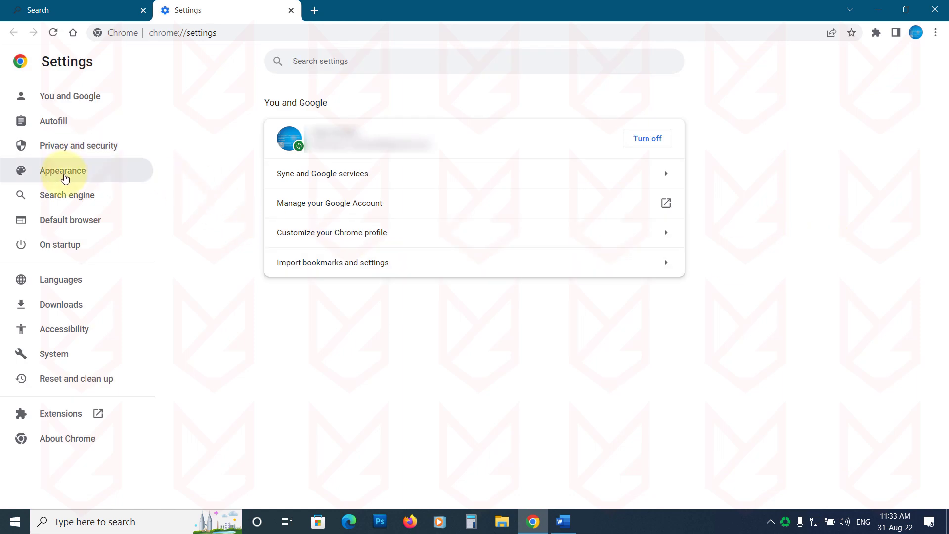
click(63, 173)
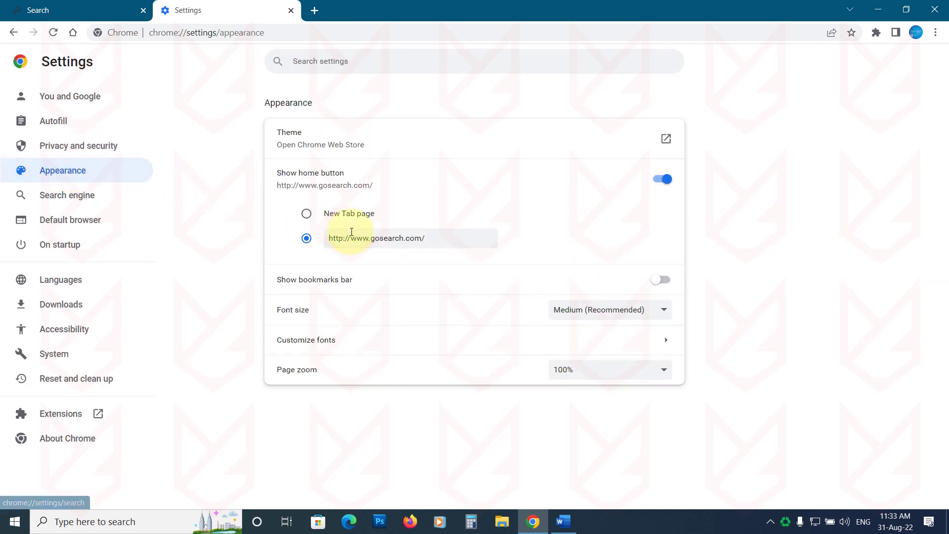
triple_click(413, 238)
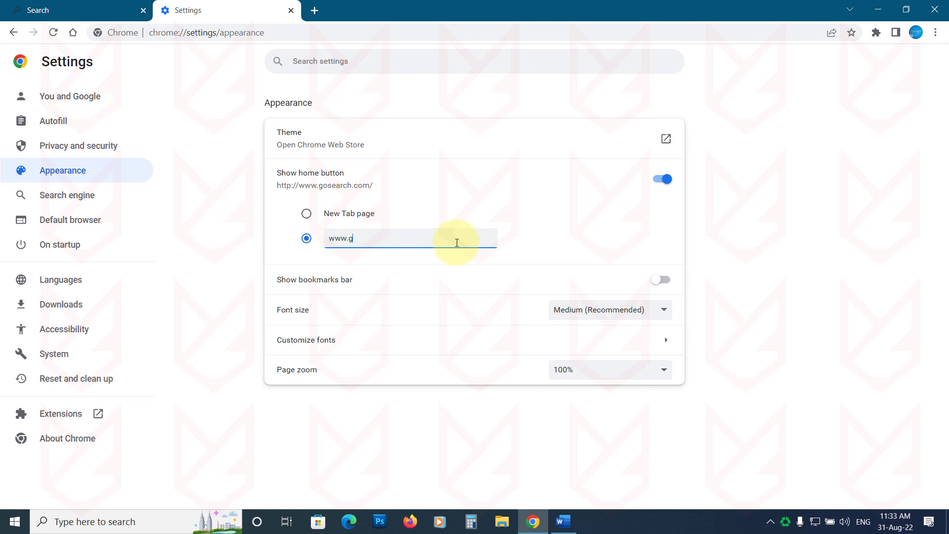
click(717, 255)
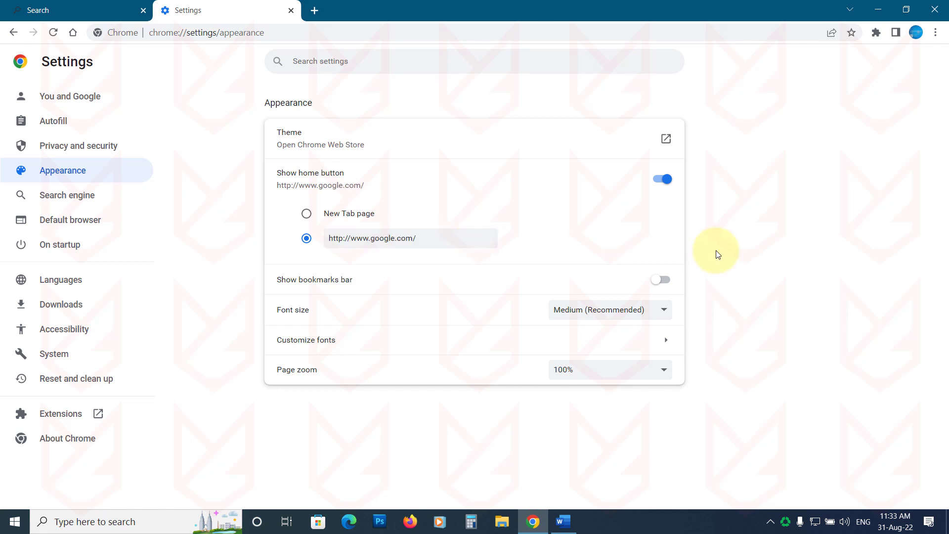
Step: Make Google the default search engine and delete the Bing entry
click(50, 198)
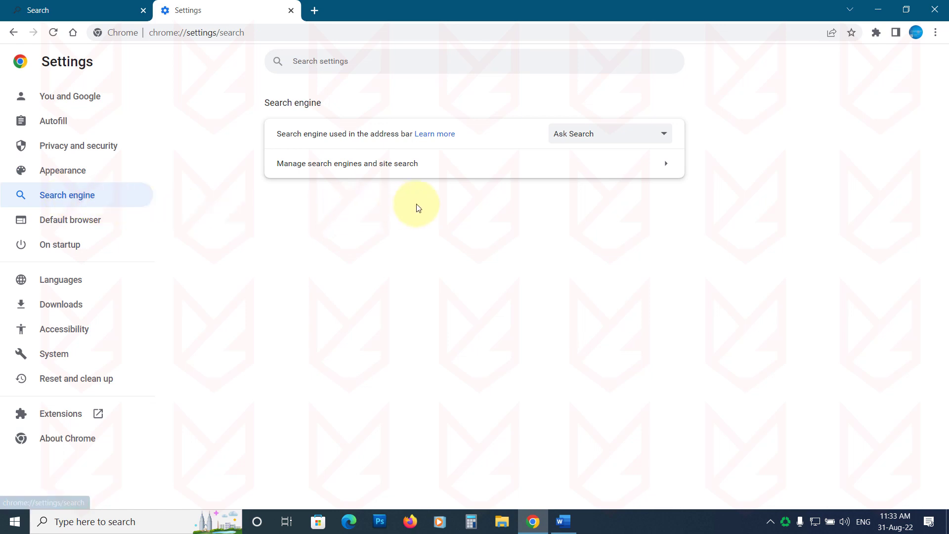
click(399, 170)
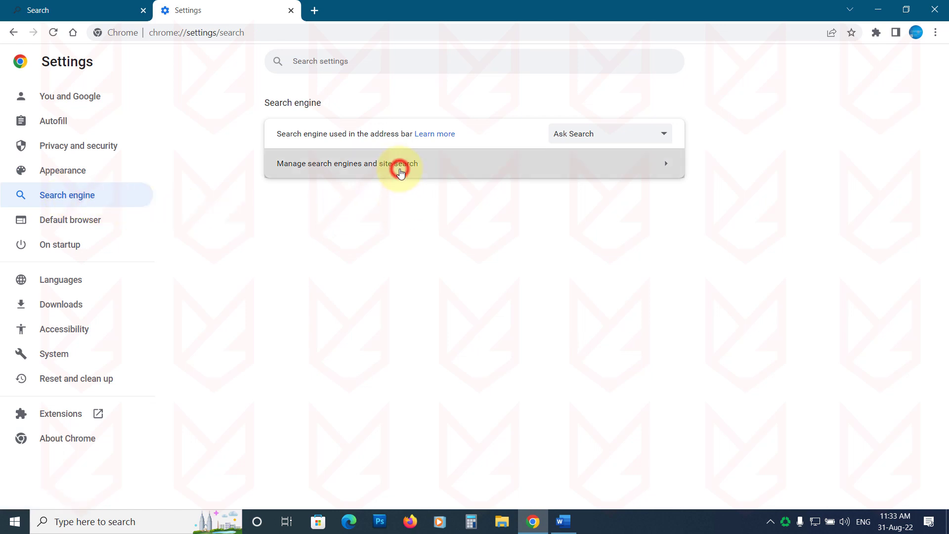
scroll(390, 223, down, 2)
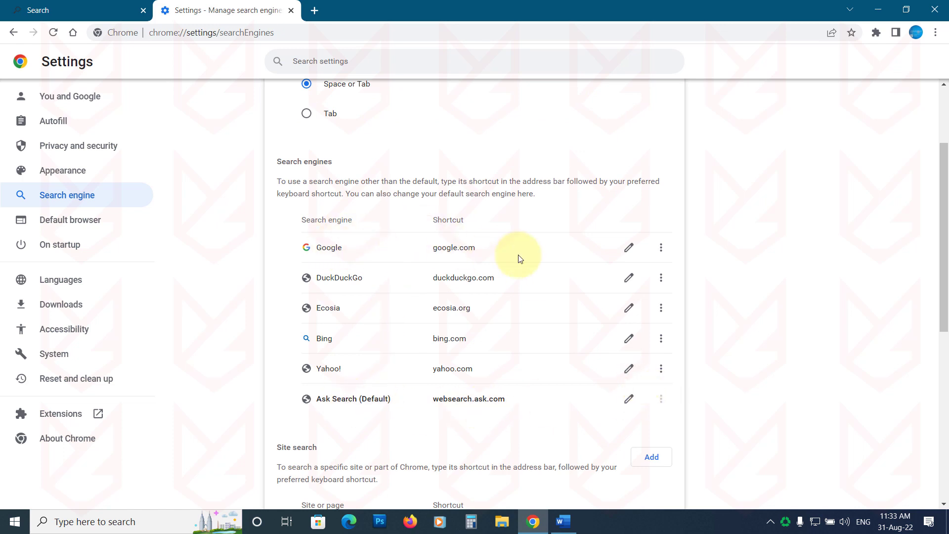
click(661, 247)
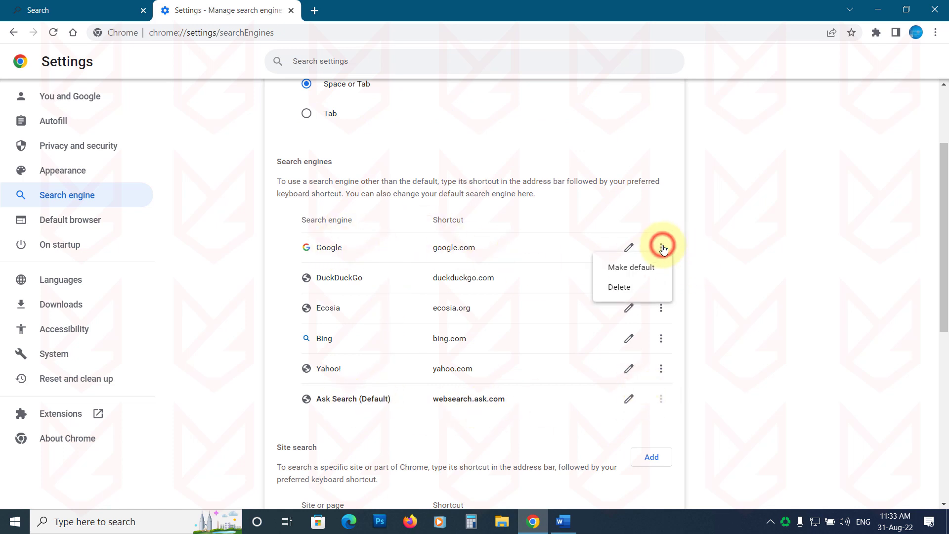
click(623, 268)
scroll(510, 308, down, 1)
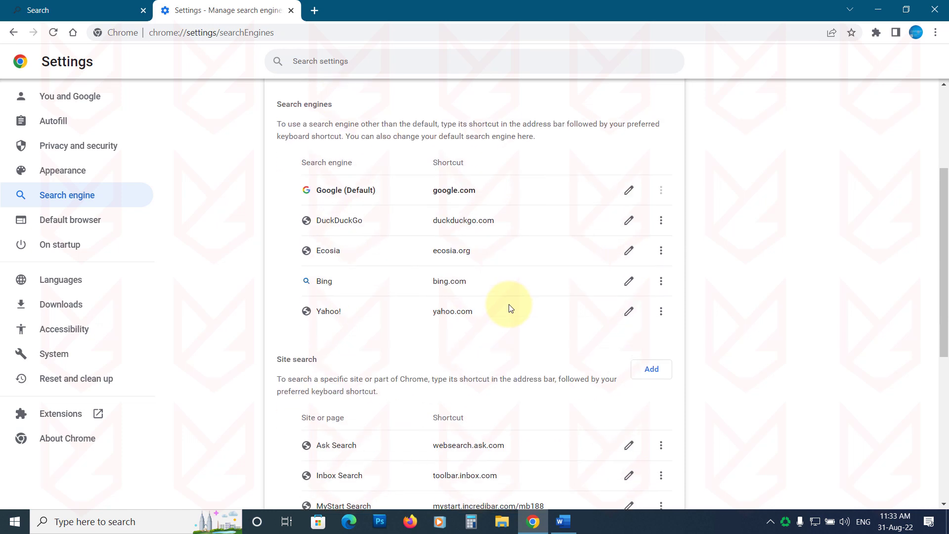
click(661, 280)
click(615, 317)
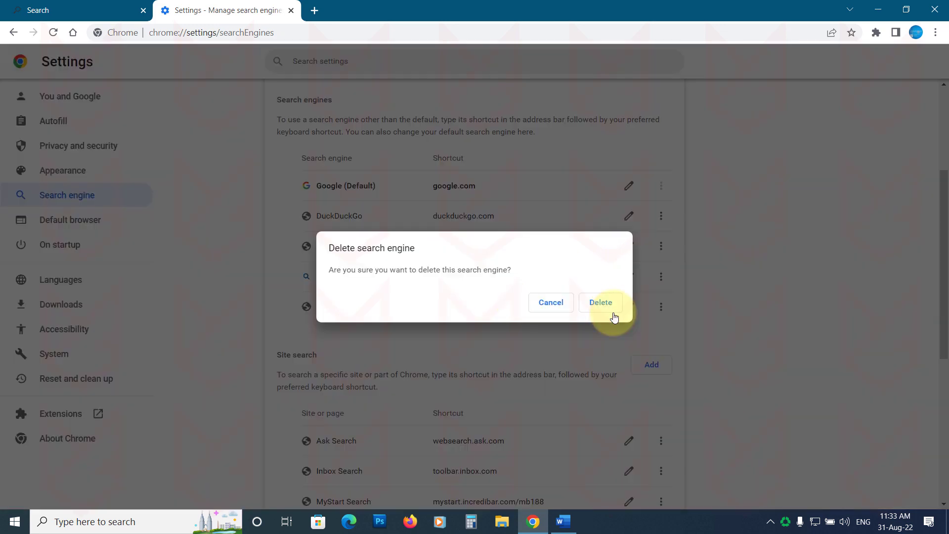
click(610, 301)
scroll(598, 302, down, 1)
scroll(598, 303, down, 1)
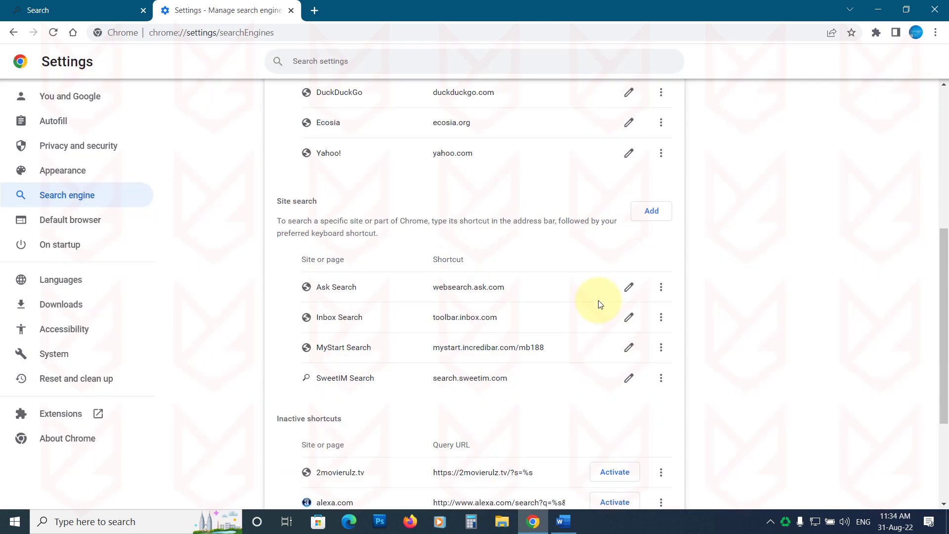
scroll(599, 303, down, 1)
Step: Delete the Ask Search, Inbox Search and MyStart Search site-search shortcuts
click(660, 227)
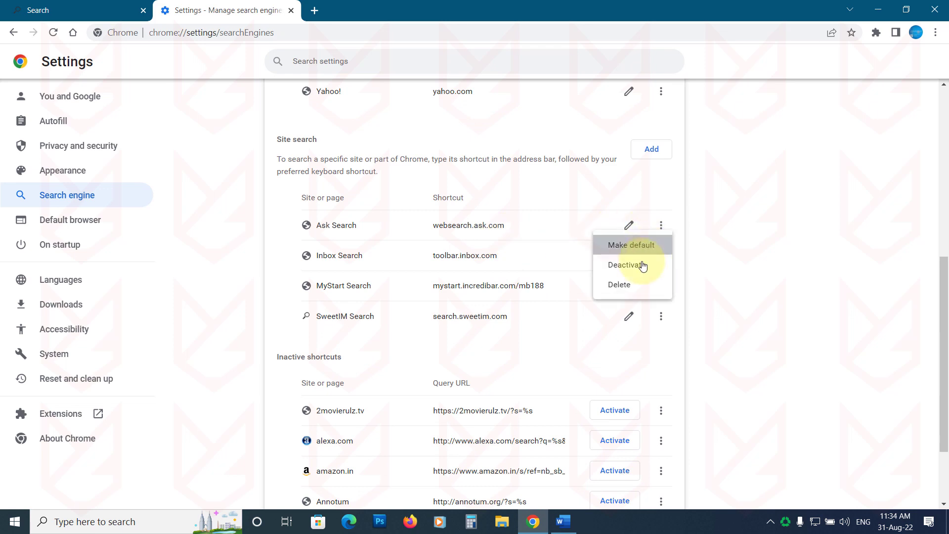
click(629, 285)
click(660, 227)
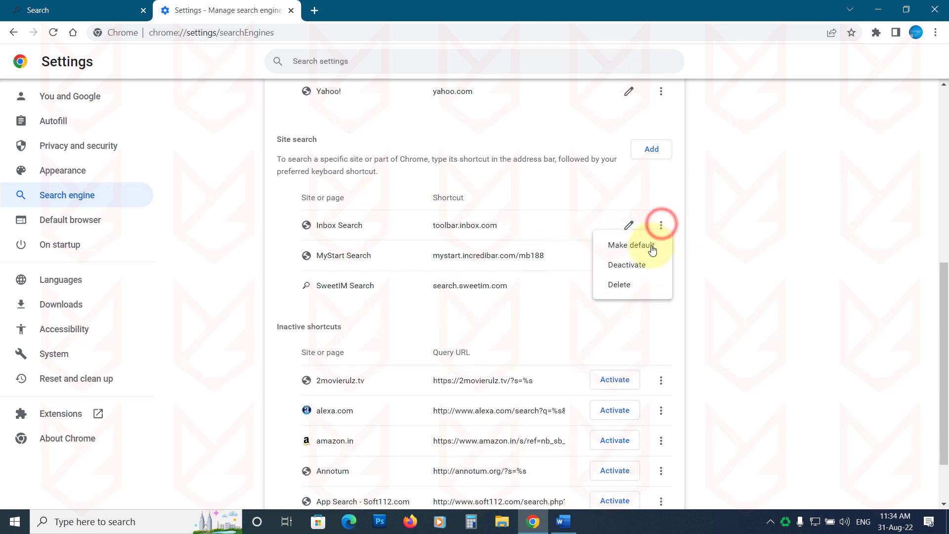
click(623, 284)
click(661, 225)
click(628, 285)
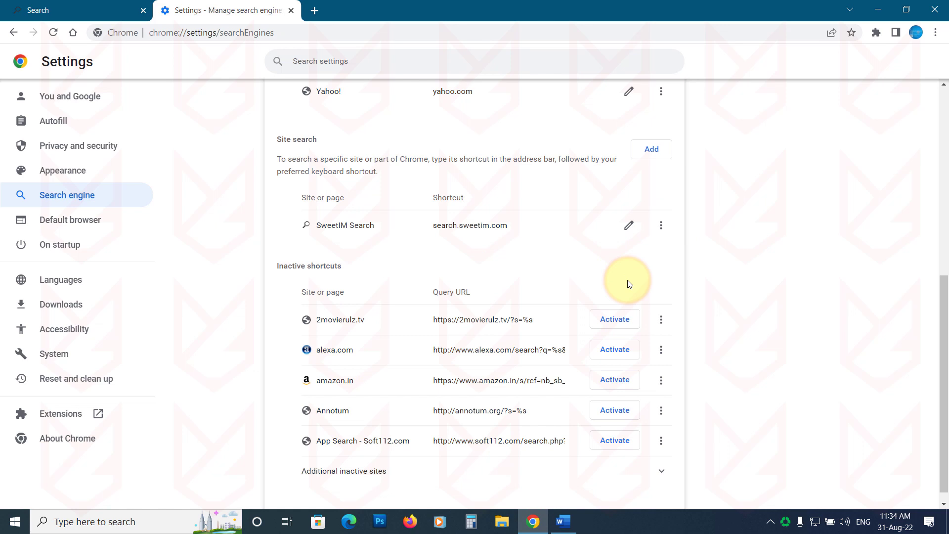
Step: Delete the SweetIM Search shortcut, remove the custom startup page, and open a new tab
click(661, 224)
click(631, 281)
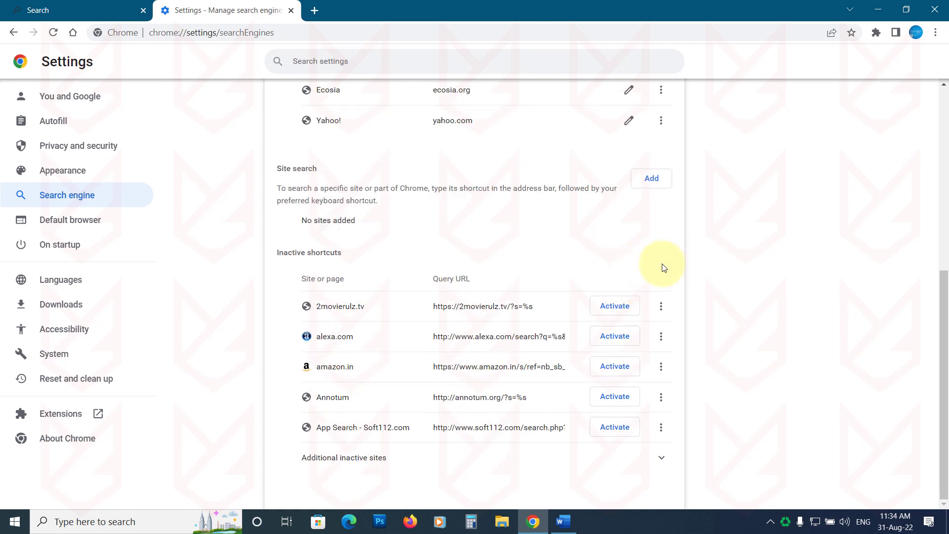
click(61, 246)
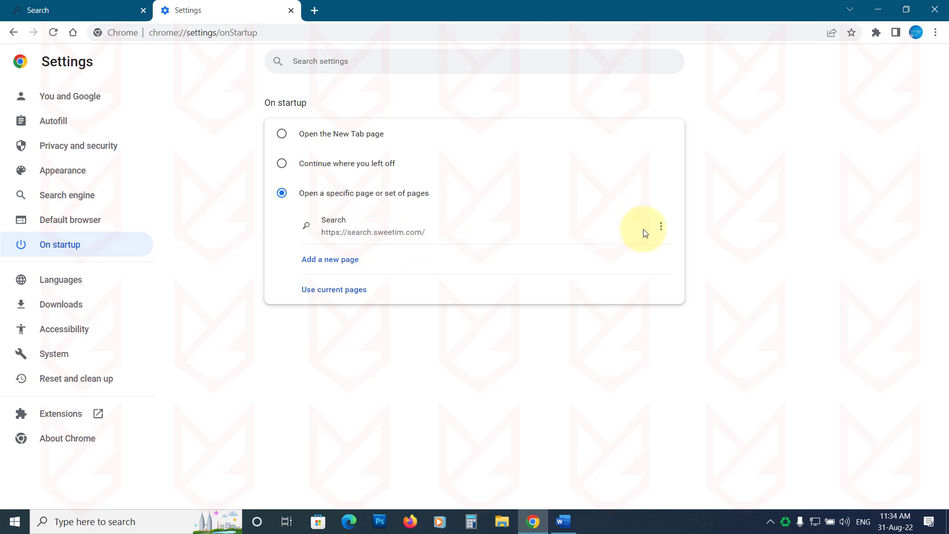
click(663, 229)
click(634, 250)
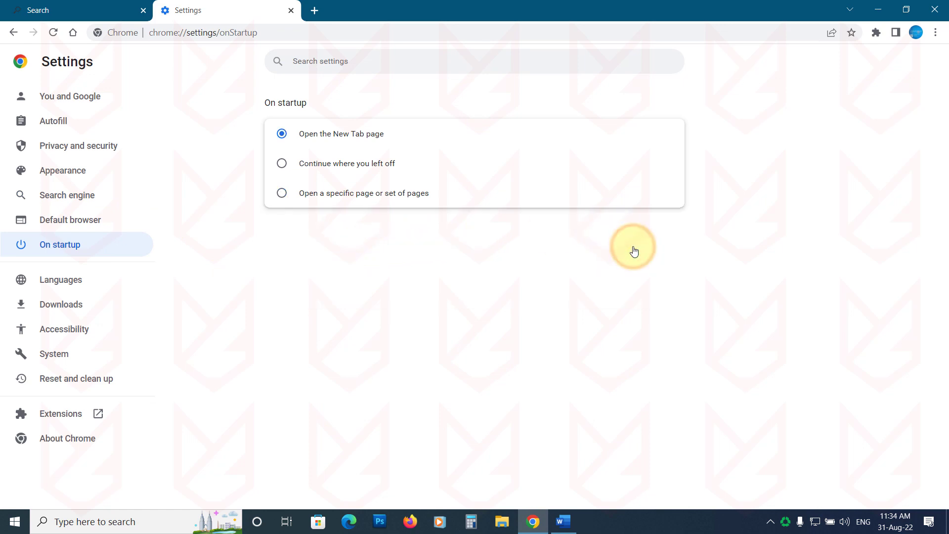
click(285, 137)
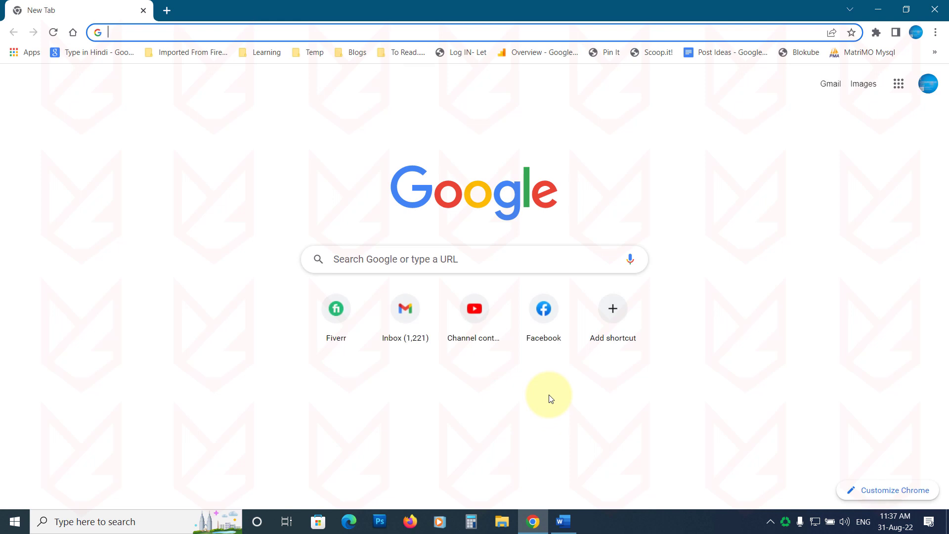
Step: Remove oload.stream from the sites allowed to send pop-ups and redirects
click(936, 32)
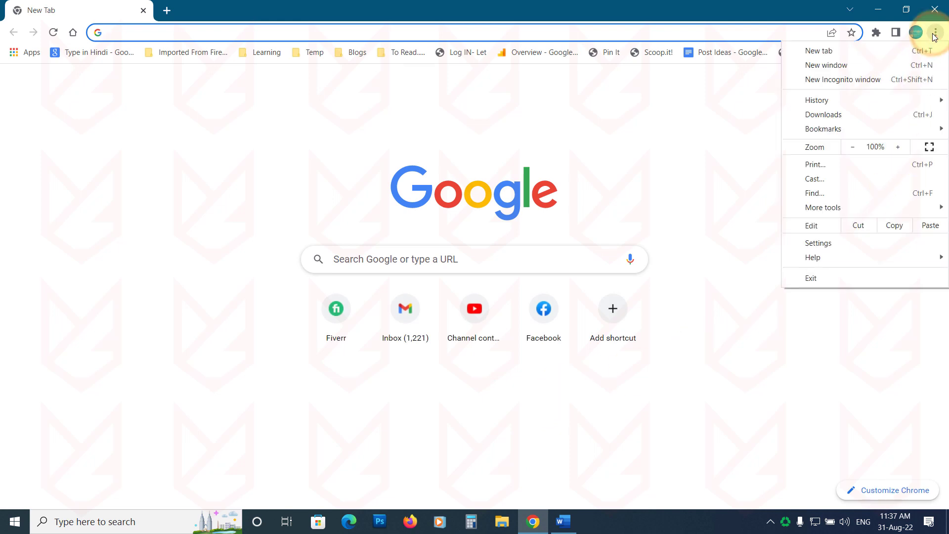
click(829, 245)
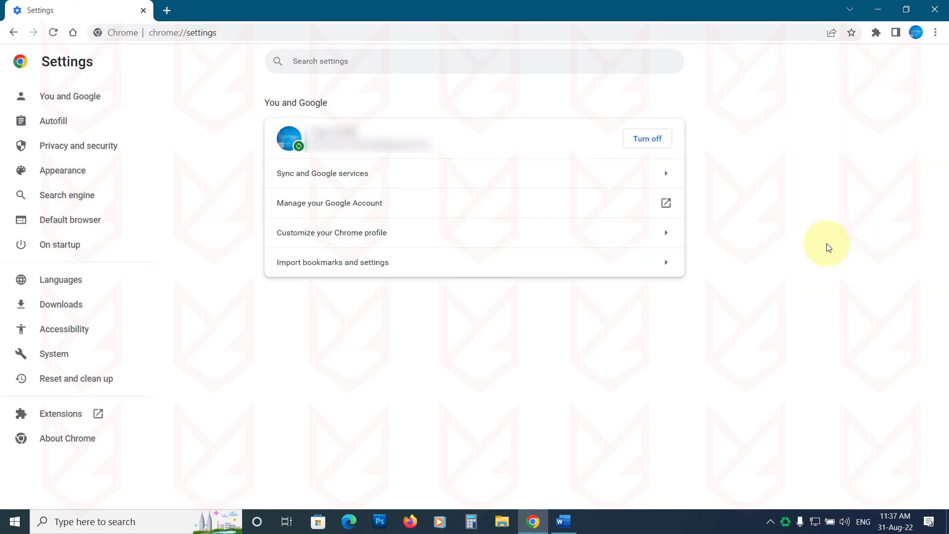
click(86, 151)
scroll(371, 319, down, 1)
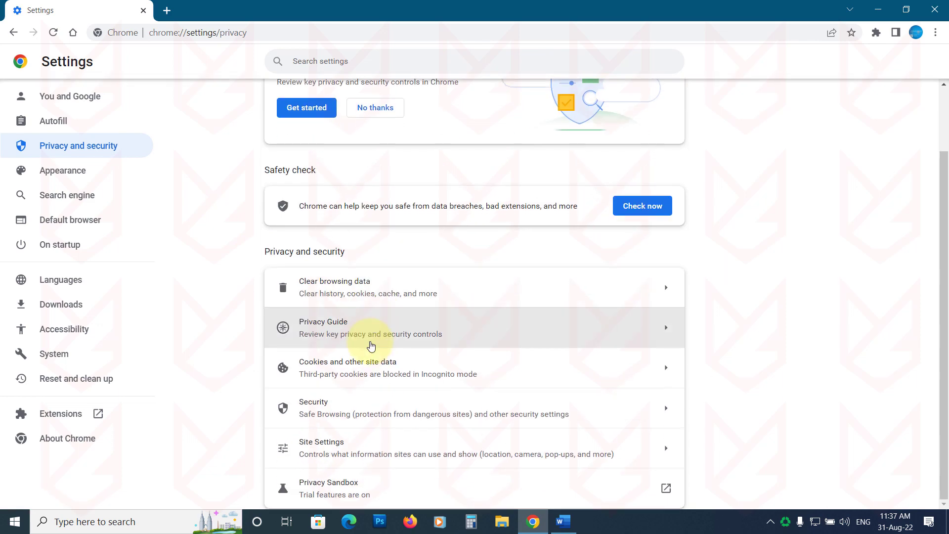
click(330, 448)
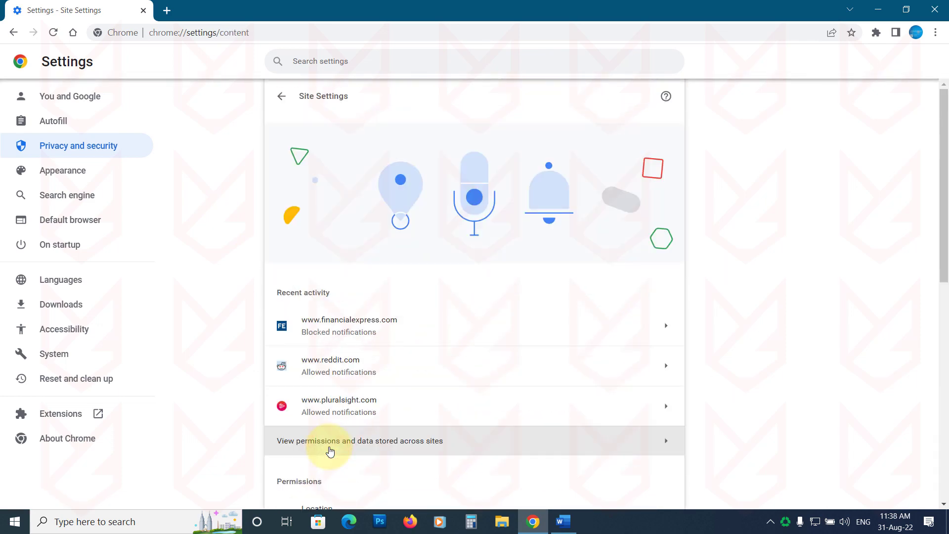
scroll(332, 450, down, 3)
scroll(363, 430, down, 2)
scroll(362, 423, down, 2)
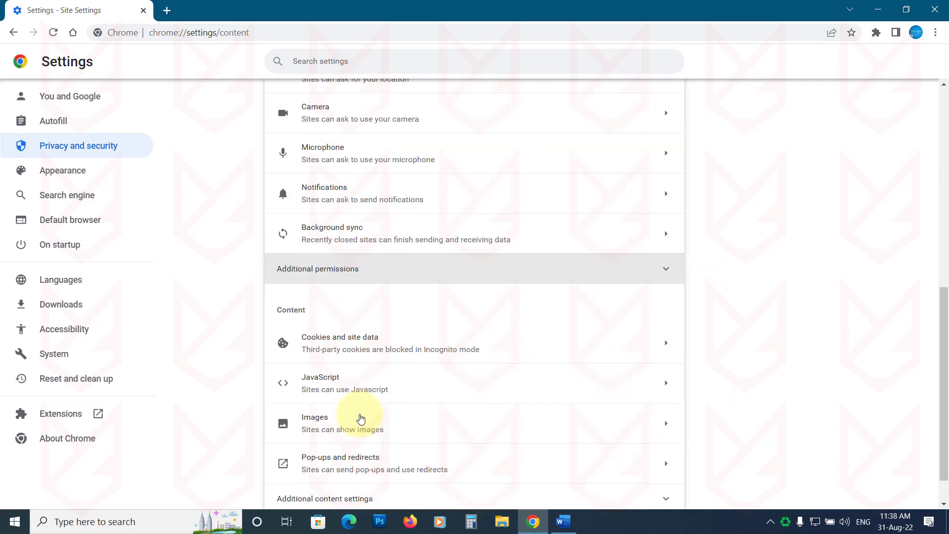
scroll(361, 419, down, 1)
click(360, 420)
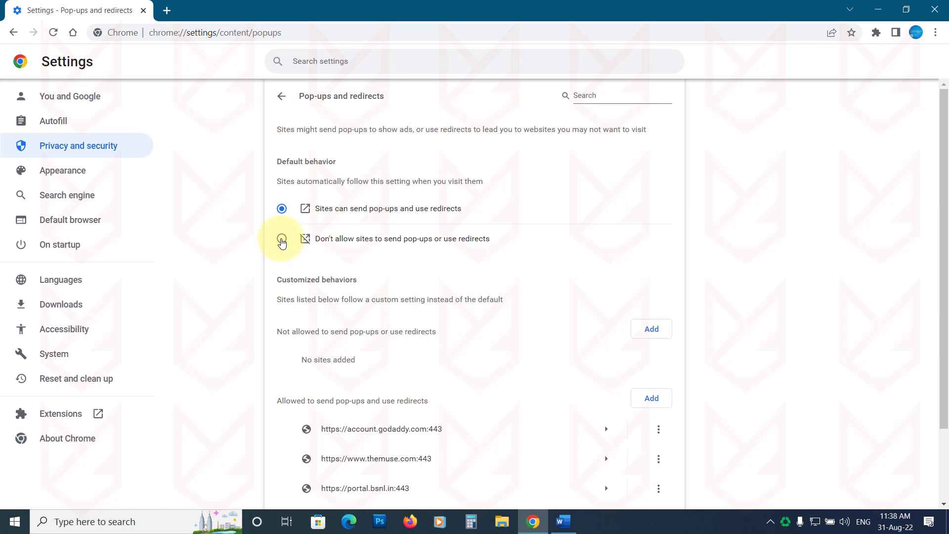
scroll(405, 305, down, 2)
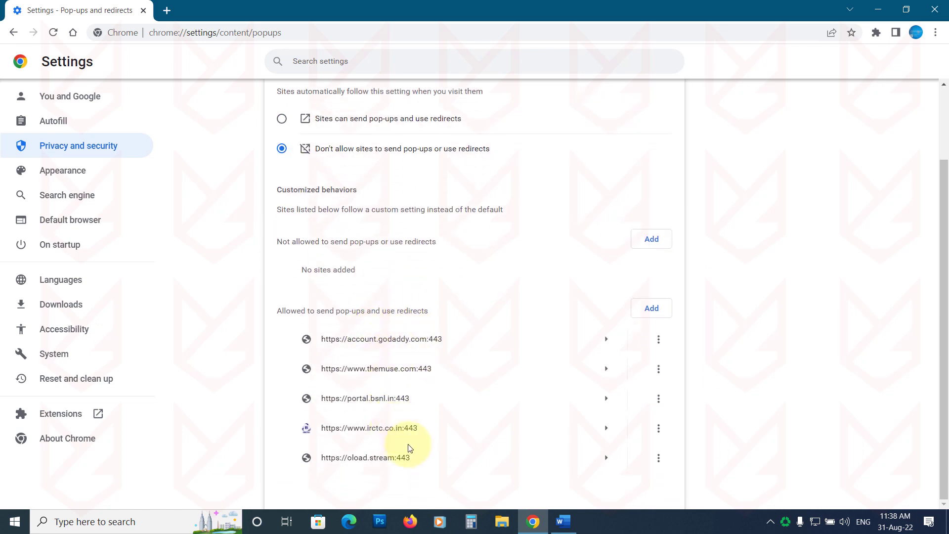
click(659, 458)
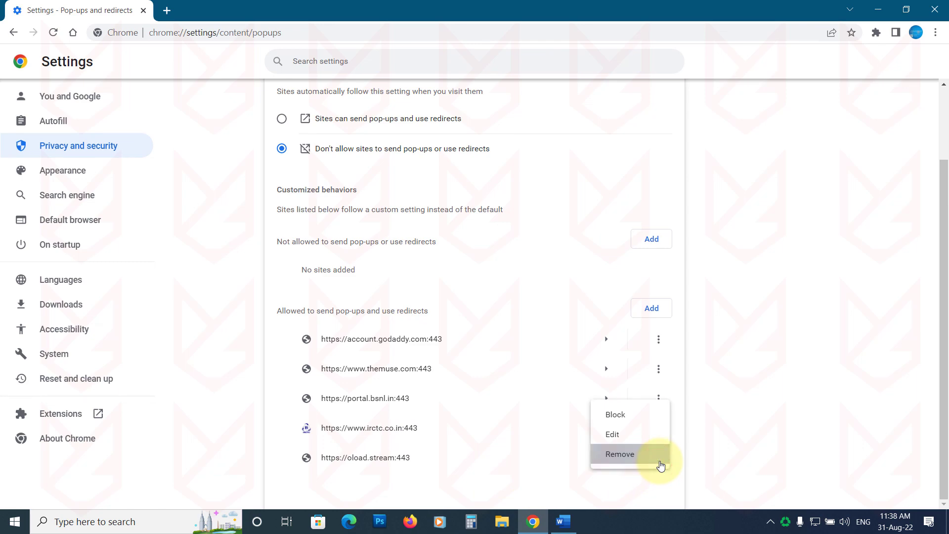
click(619, 453)
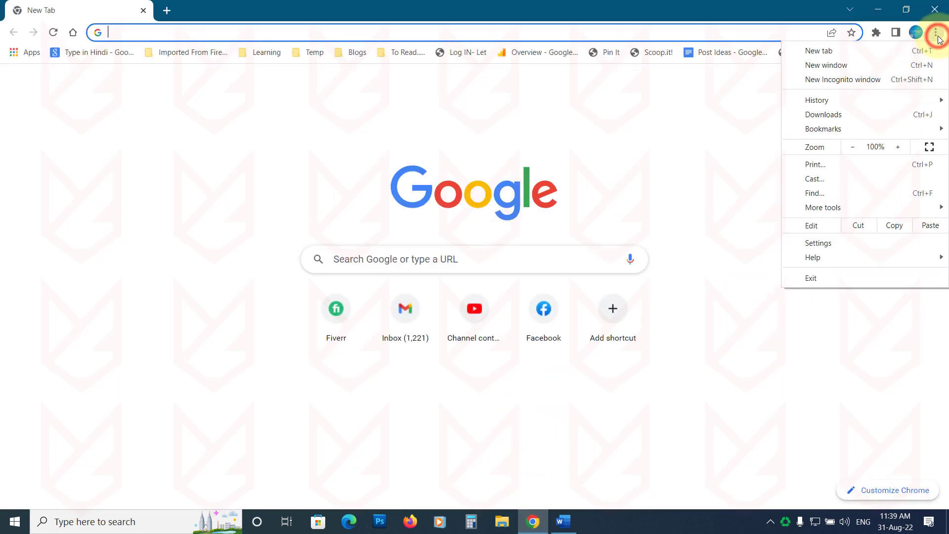
Step: Switch Chrome's notification requests to quieter messaging in Site Settings
click(829, 246)
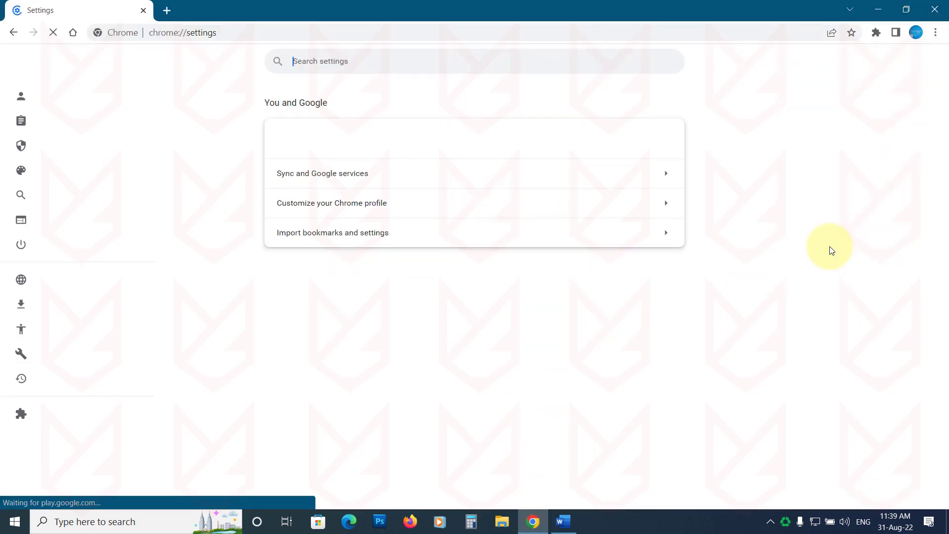
click(100, 146)
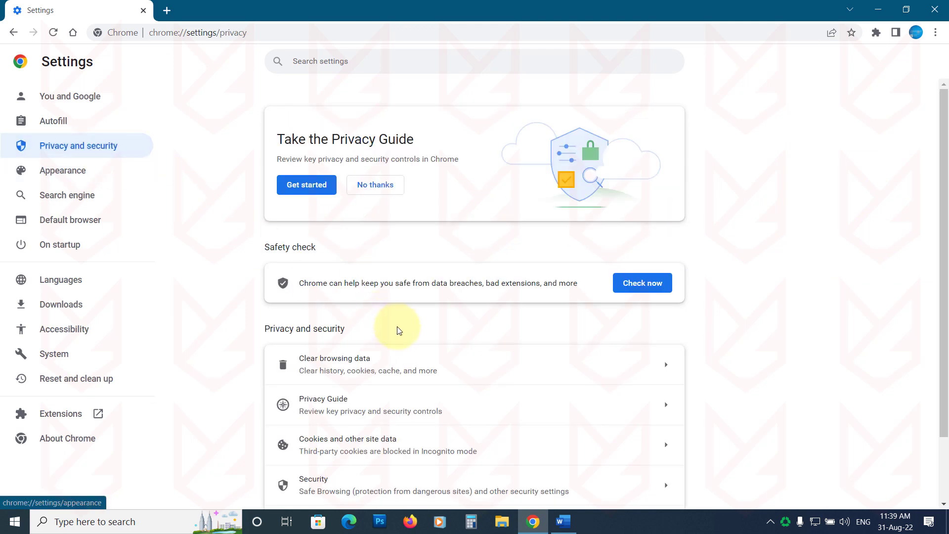
scroll(409, 342, down, 1)
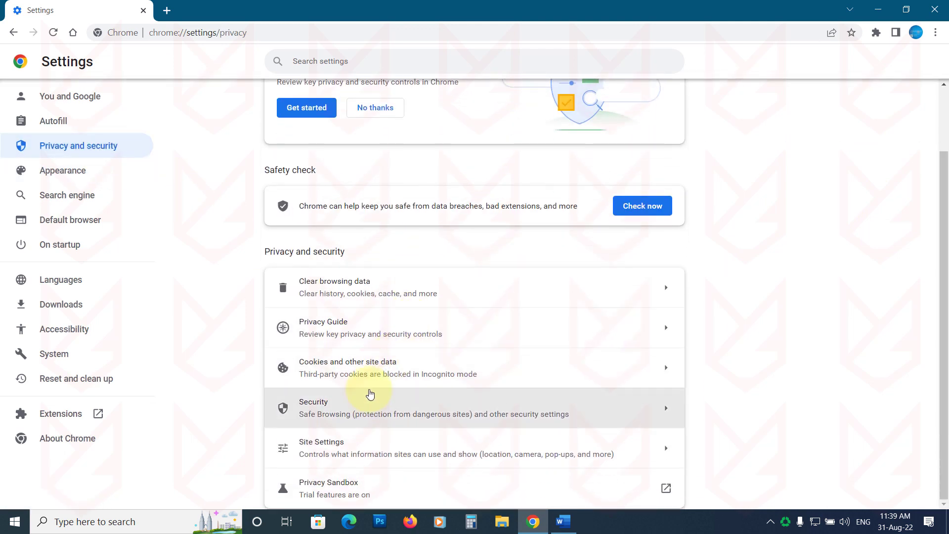
click(347, 454)
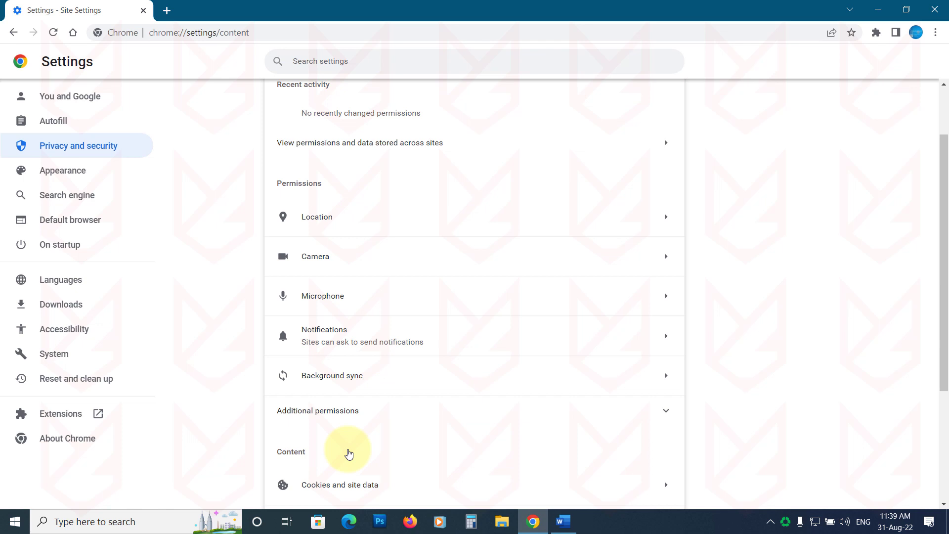
scroll(420, 396, down, 2)
scroll(370, 384, down, 2)
click(342, 392)
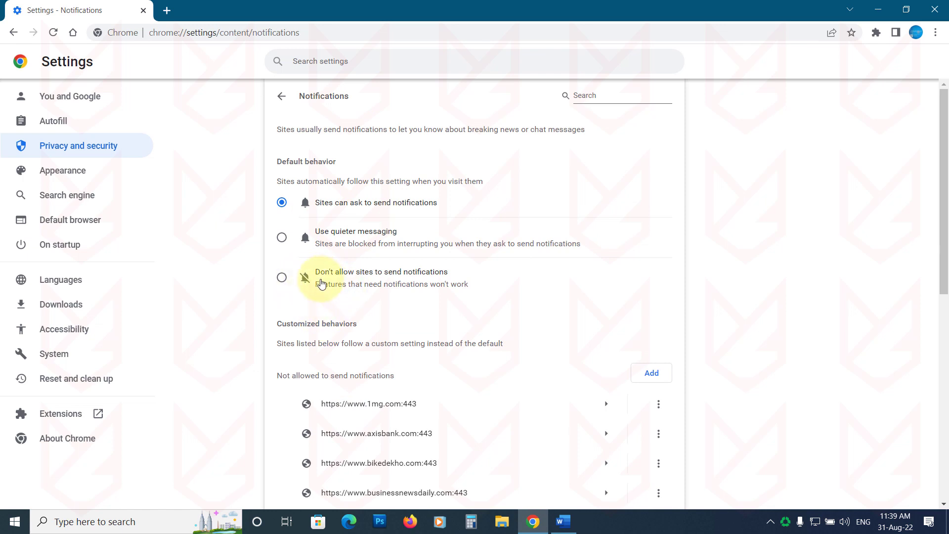
click(282, 278)
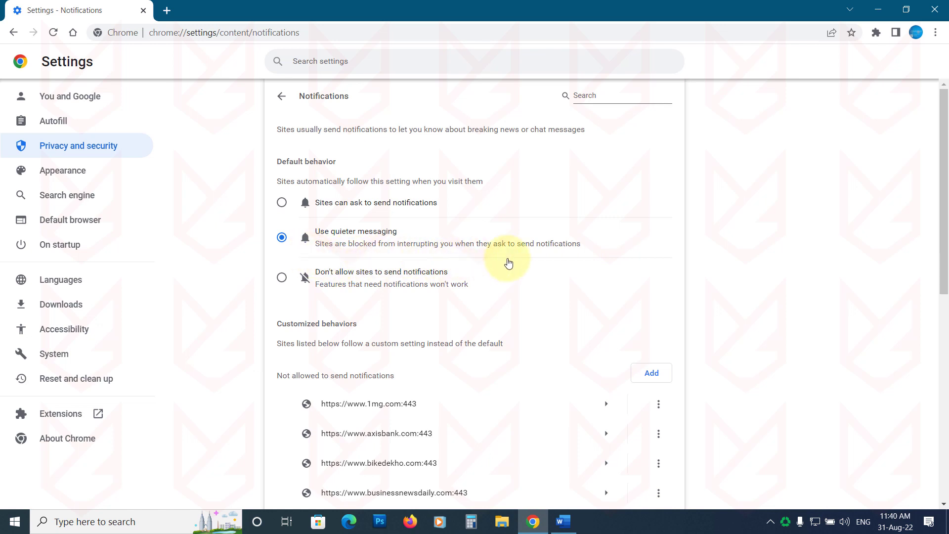
scroll(508, 264, down, 2)
scroll(509, 262, down, 1)
scroll(509, 262, down, 2)
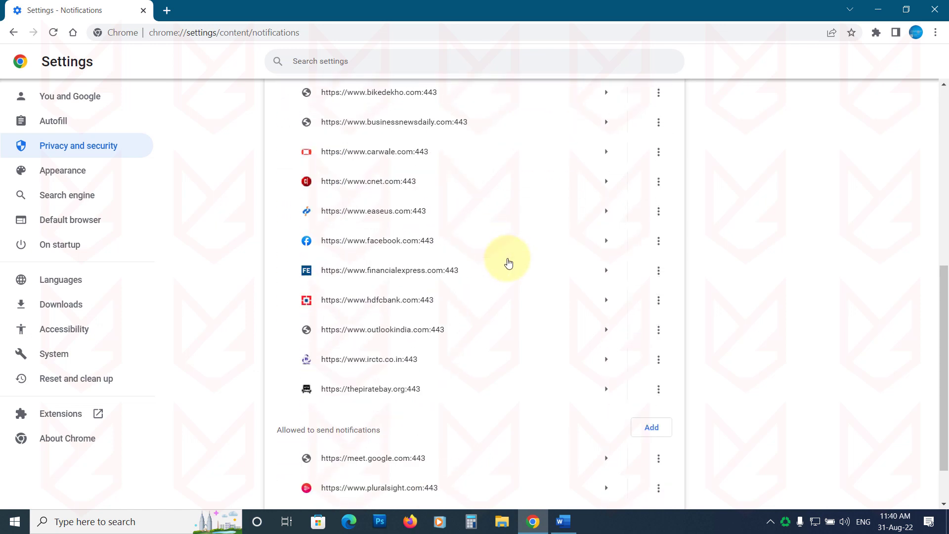
scroll(509, 261, down, 1)
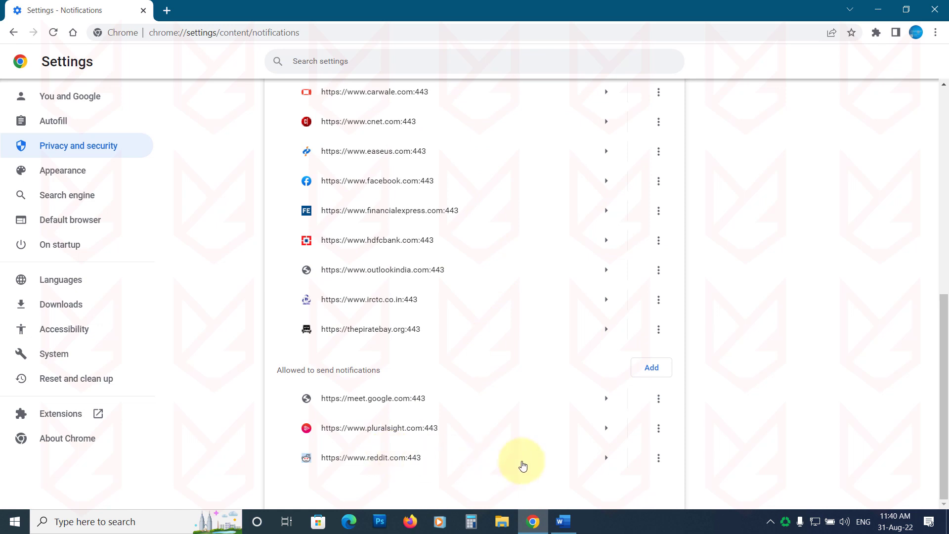
Step: Block notifications from the pluralsight and reddit sites
click(657, 430)
click(621, 437)
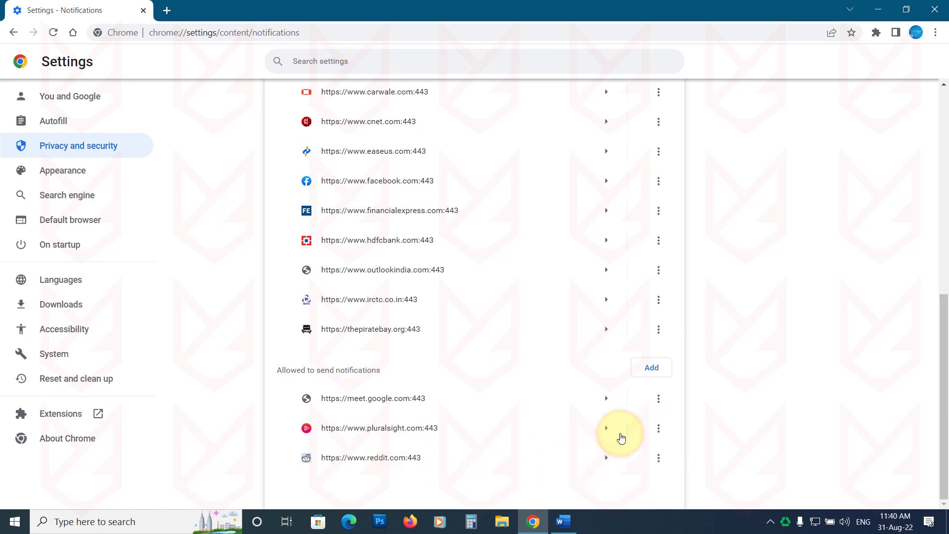
click(658, 459)
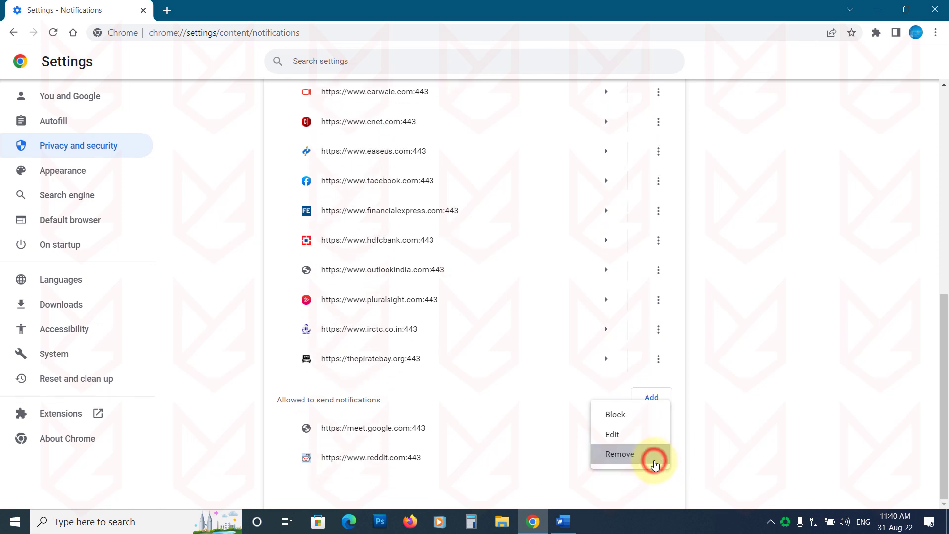
click(608, 419)
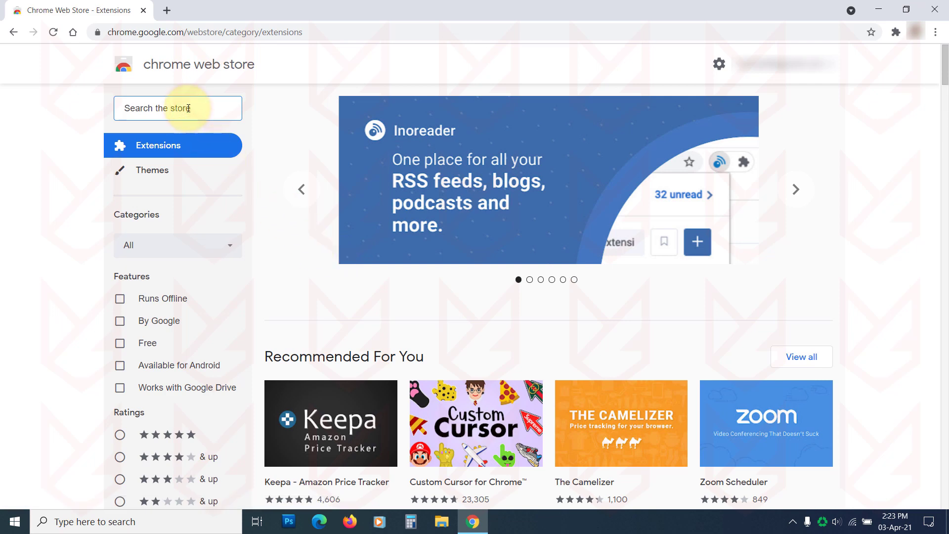
text(Ad block)
Step: Search the store for ad blockers, filter to extensions, and install Adblock Plus
key(Return)
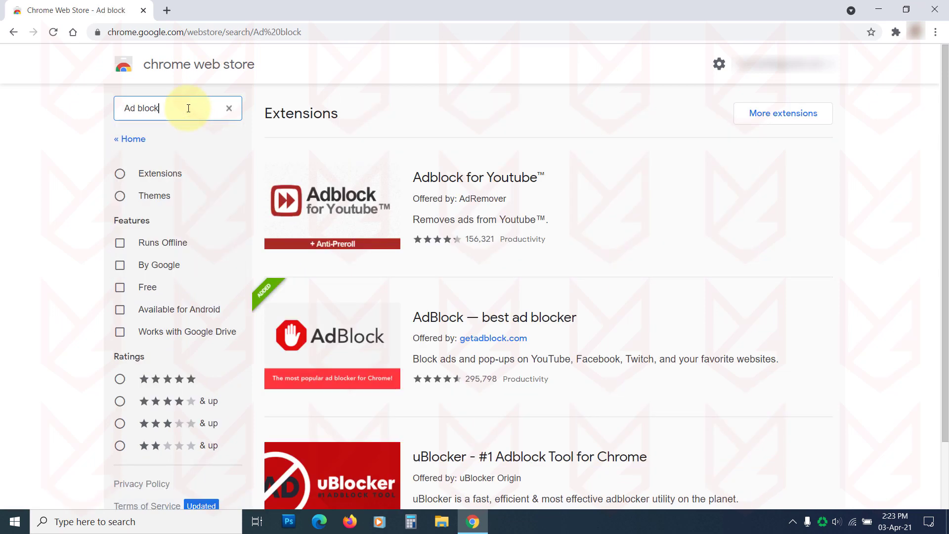
scroll(519, 304, down, 2)
scroll(333, 289, up, 2)
click(162, 175)
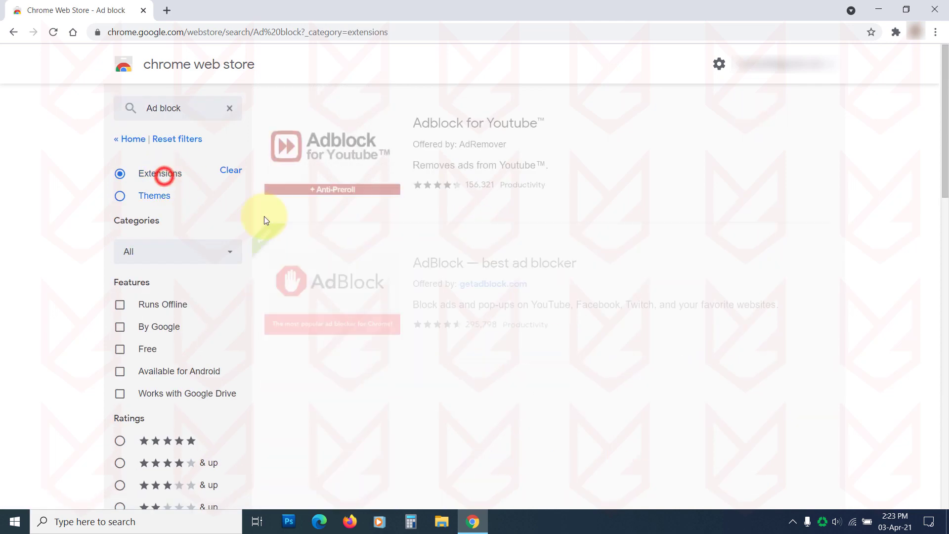
scroll(579, 319, down, 1)
scroll(579, 318, down, 3)
scroll(577, 296, down, 1)
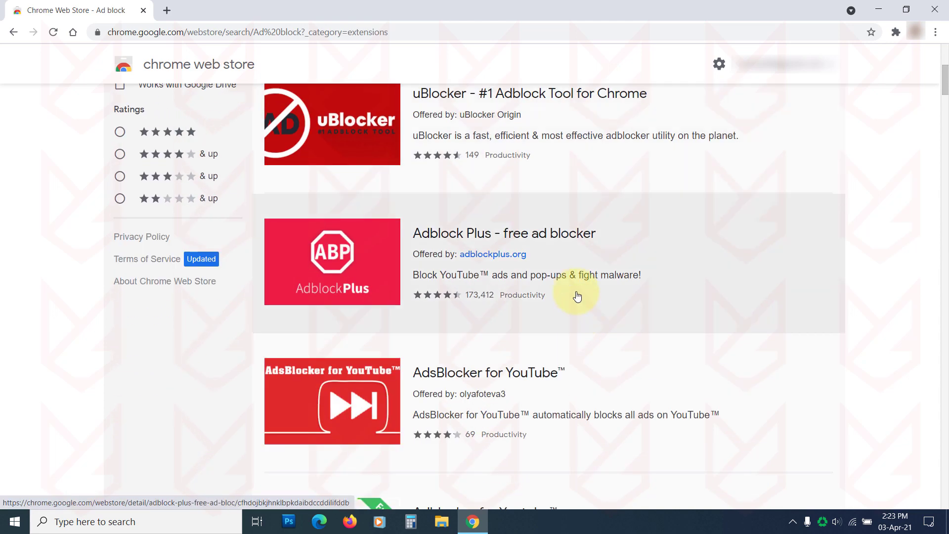
scroll(575, 310, up, 2)
click(569, 363)
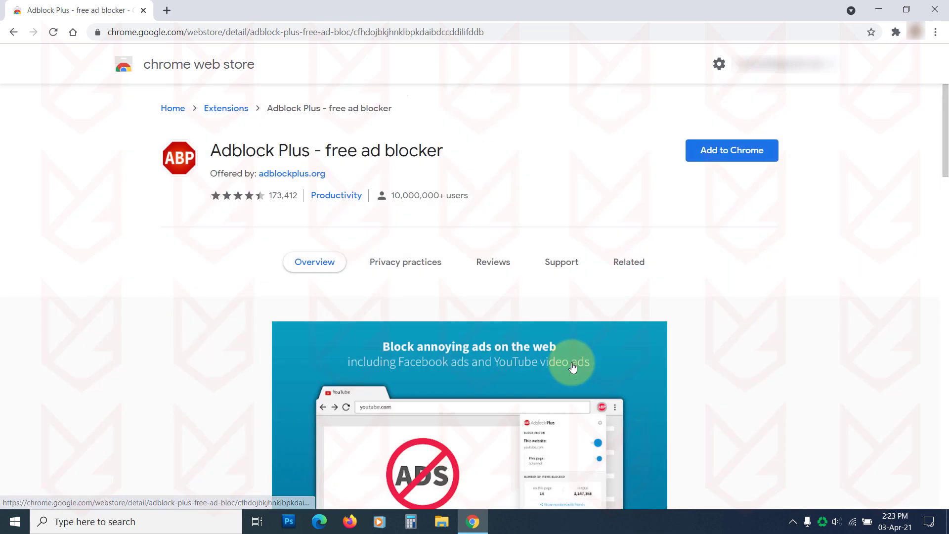
click(706, 149)
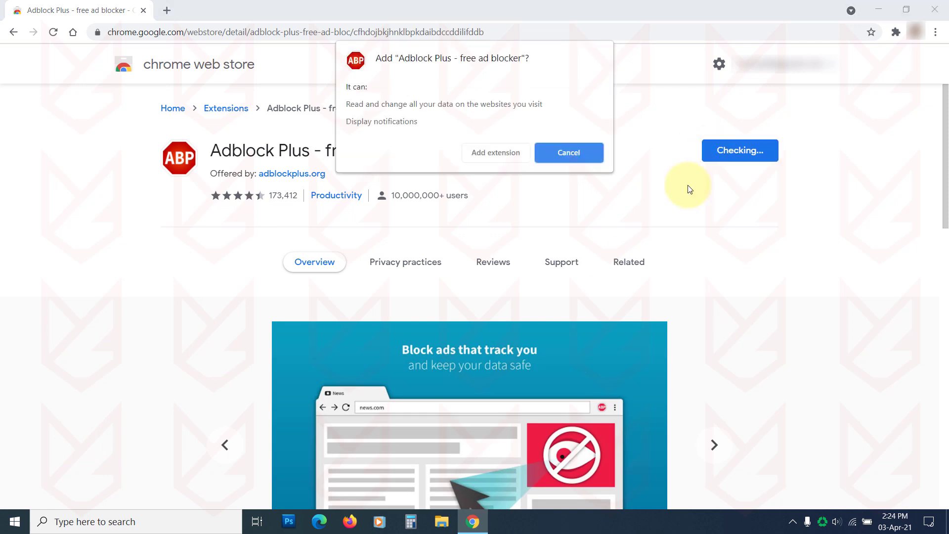
click(509, 151)
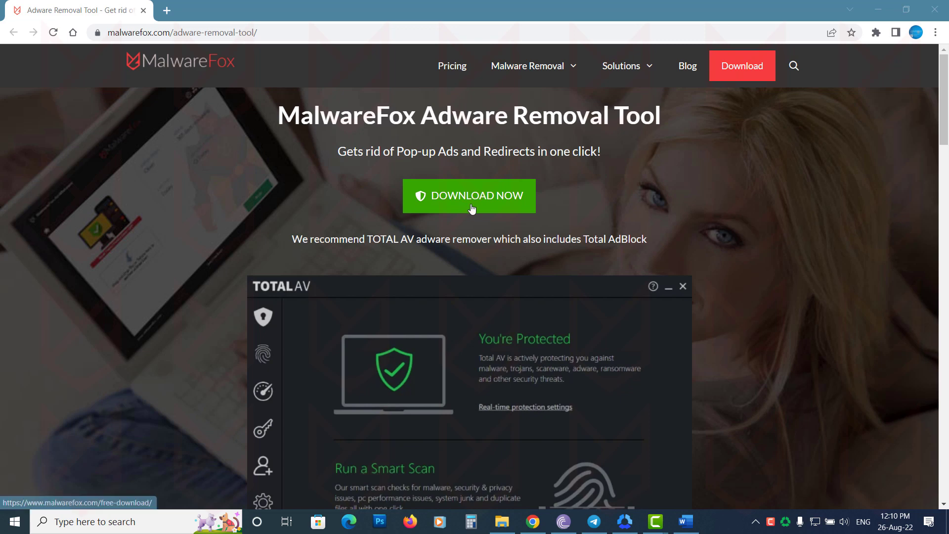
scroll(465, 270, down, 4)
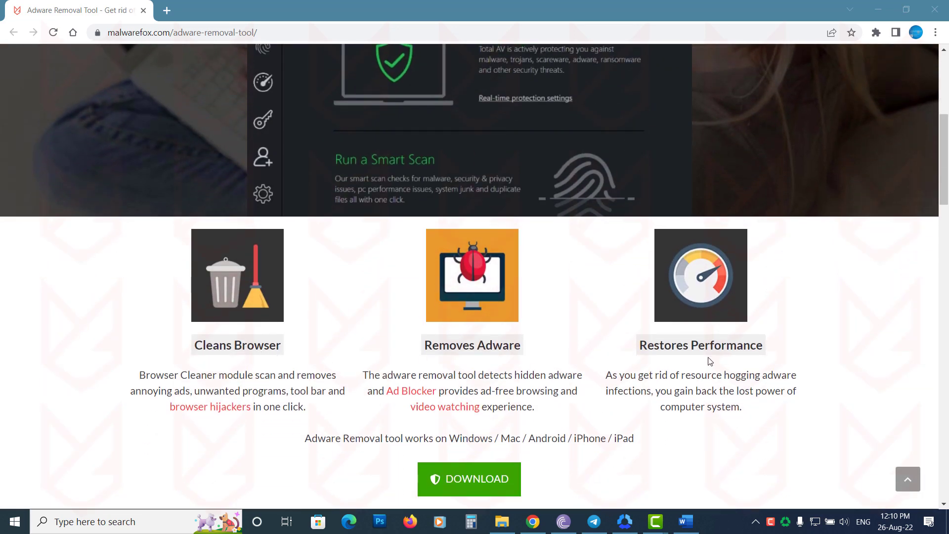
scroll(583, 435, down, 2)
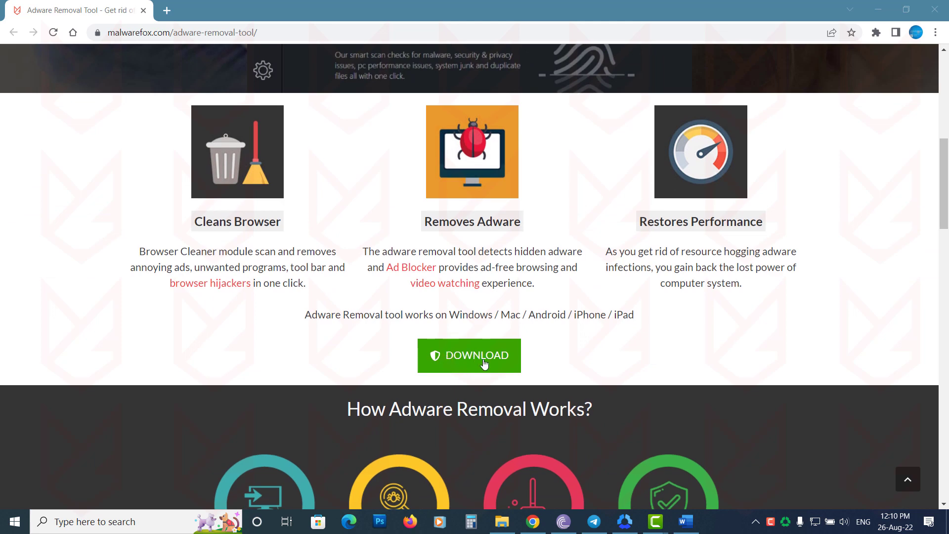
scroll(490, 412, up, 3)
scroll(491, 413, up, 3)
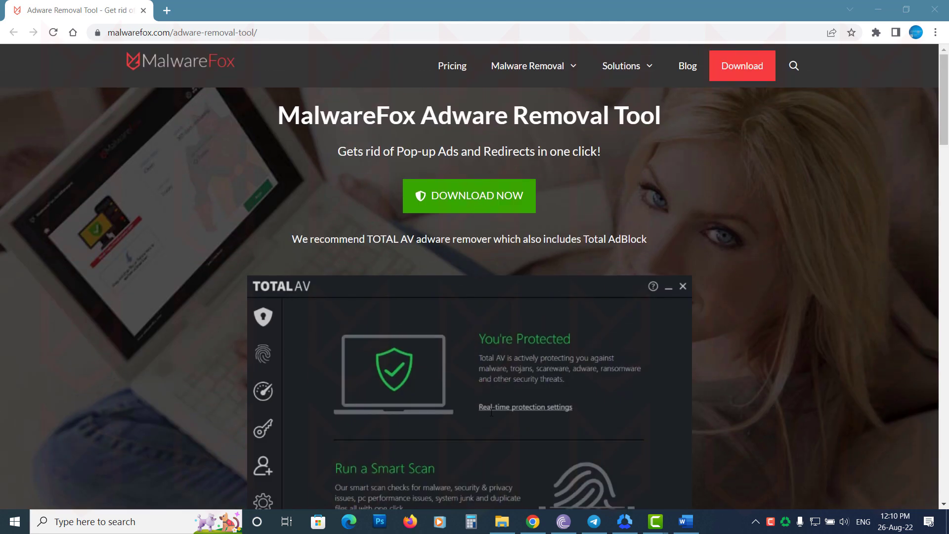